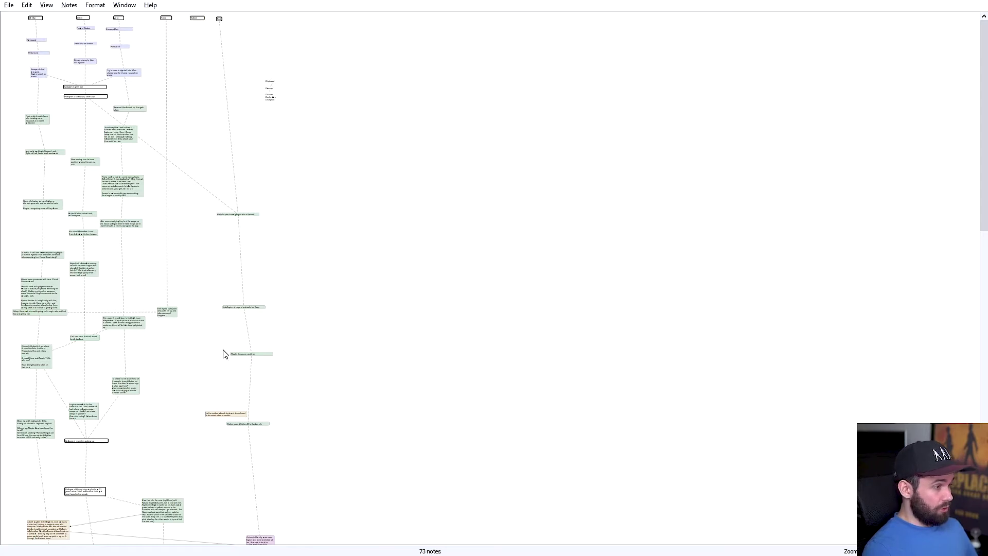
# - Examine the existing story map, following the character columns and connected chapter notes from the headings to the final note
pyautogui.scroll(-10, 478, 223)
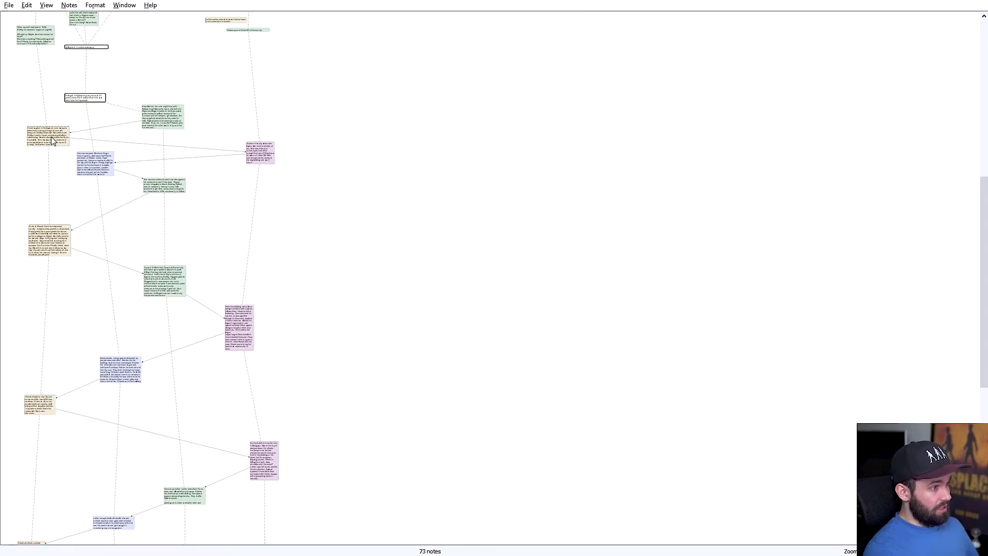
pyautogui.scroll(6, 203, 173)
pyautogui.scroll(4, 203, 172)
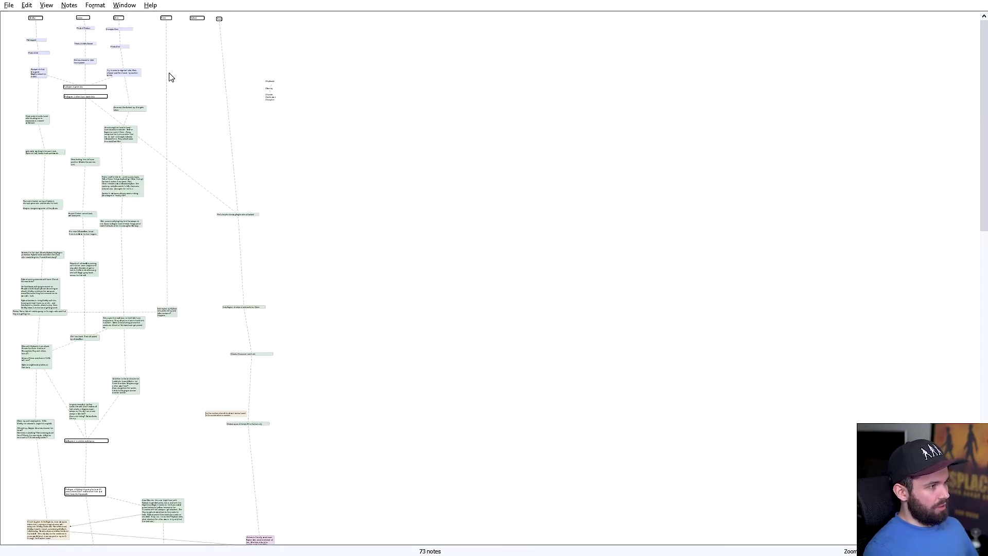
pyautogui.scroll(-10, 230, 293)
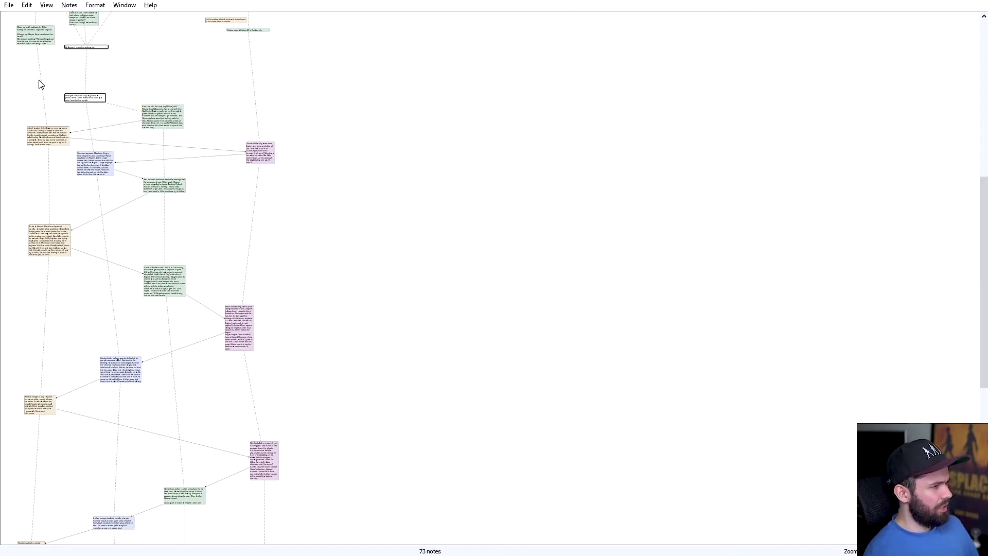
pyautogui.scroll(3, 36, 46)
pyautogui.scroll(-2, 39, 103)
pyautogui.scroll(-1, 49, 165)
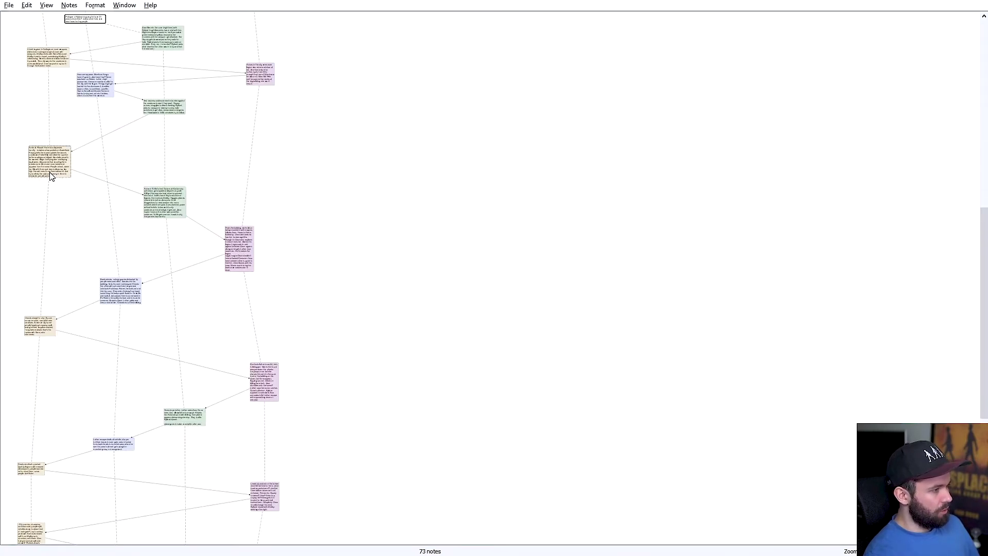
pyautogui.scroll(-5, 77, 183)
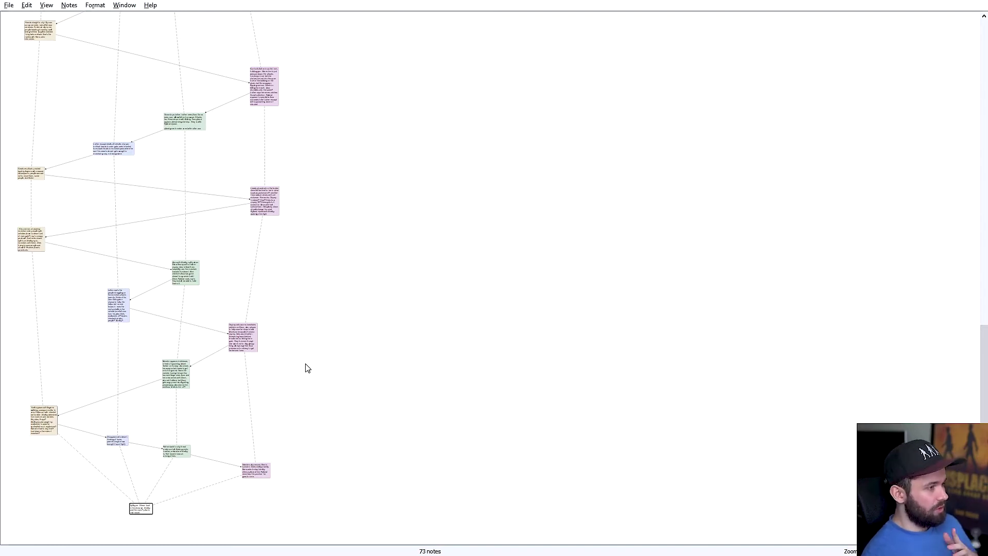
pyautogui.scroll(6, 310, 371)
pyautogui.scroll(-3, 304, 381)
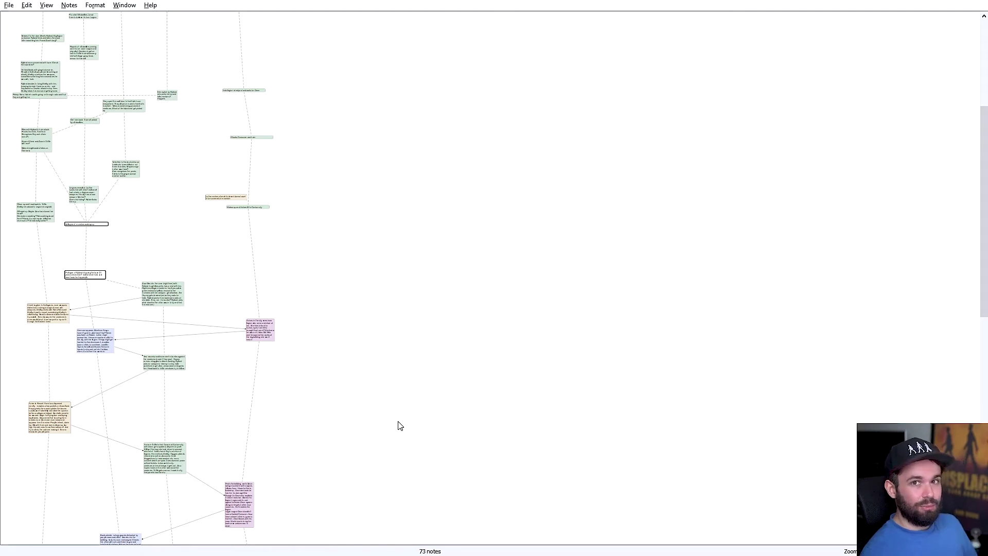
pyautogui.scroll(-12, 457, 366)
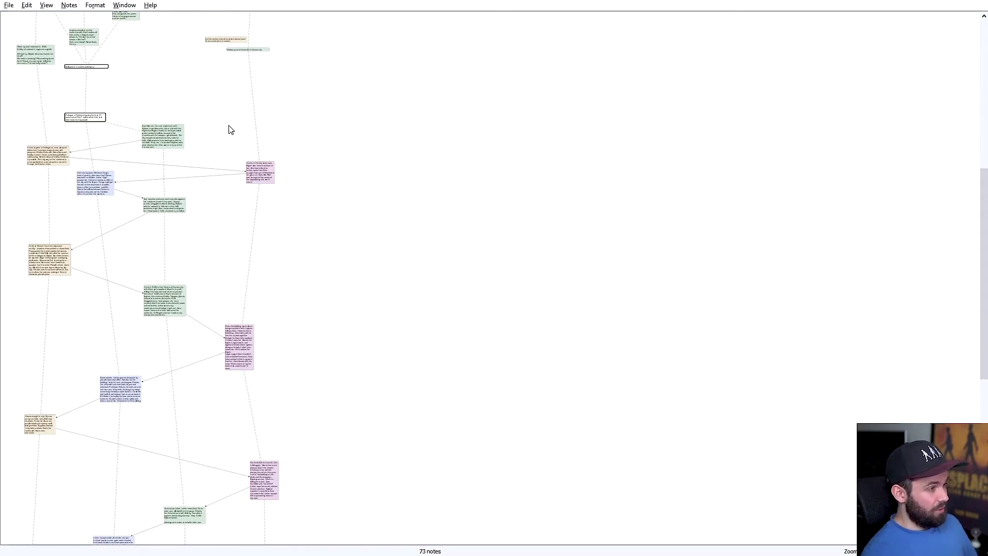
pyautogui.scroll(9, 271, 297)
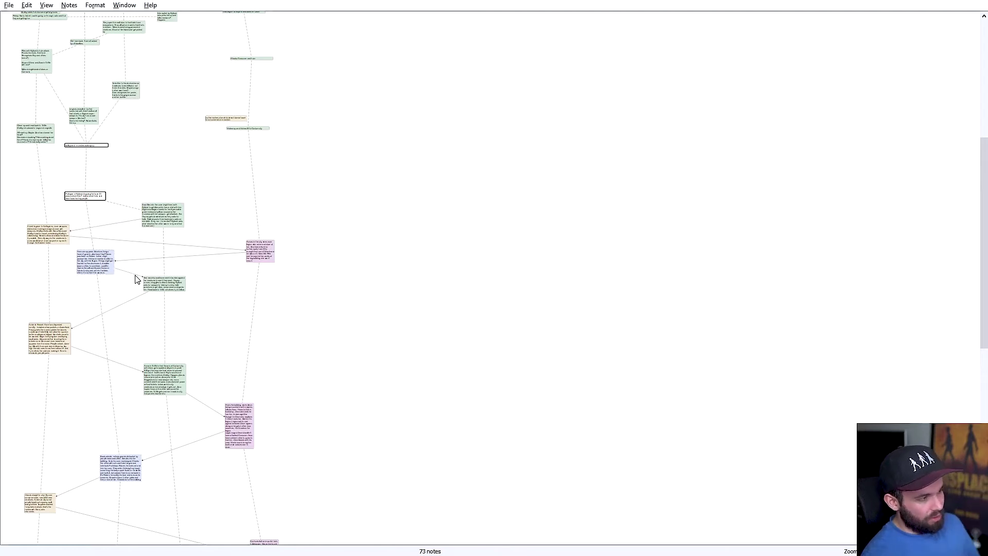
pyautogui.scroll(-18, 90, 259)
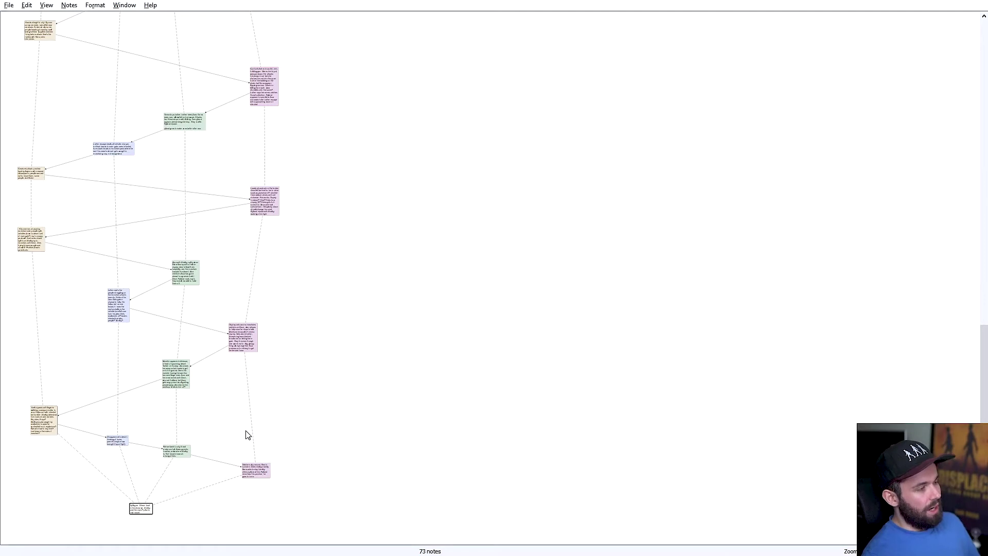
pyautogui.scroll(12, 242, 430)
pyautogui.scroll(6, 209, 394)
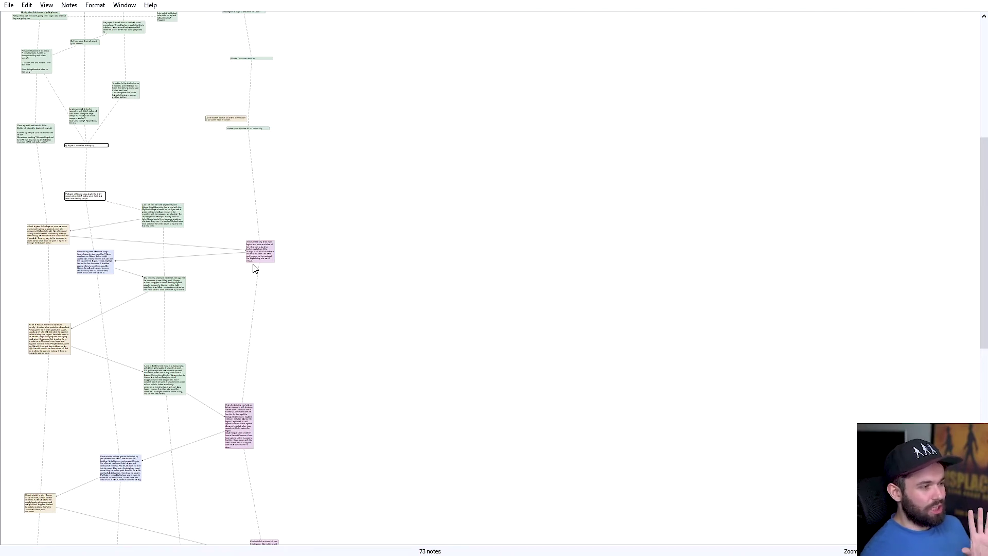
pyautogui.scroll(9, 252, 311)
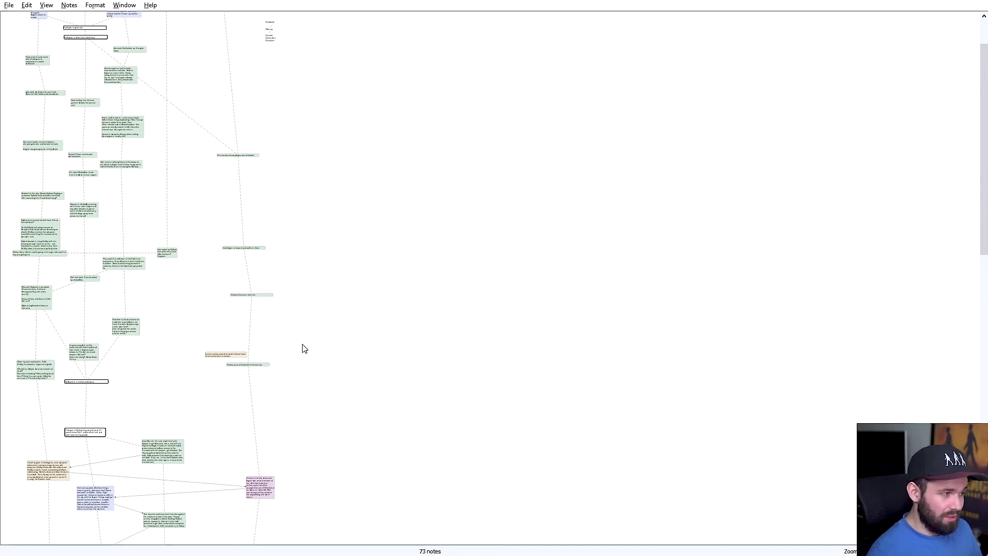
pyautogui.scroll(-6, 243, 377)
pyautogui.scroll(8, 247, 419)
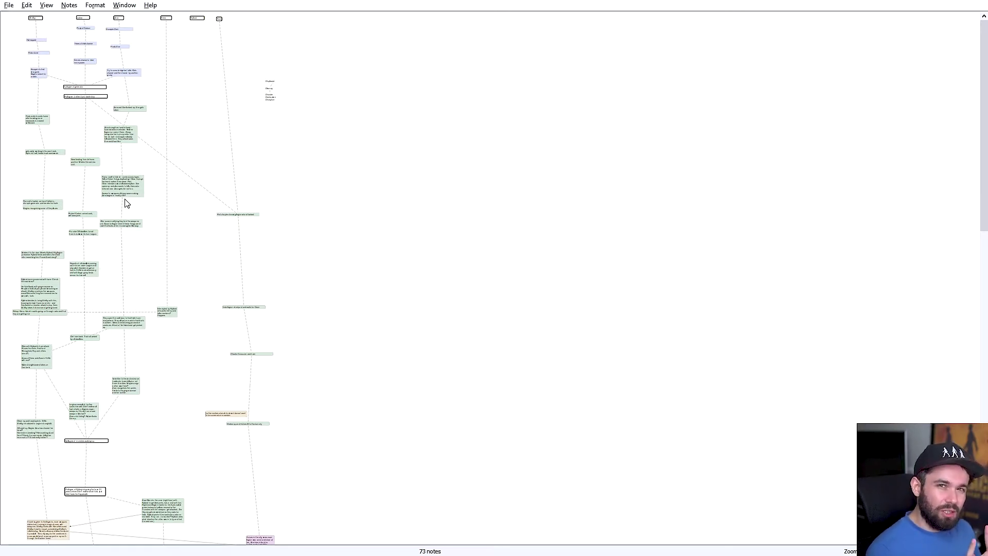
pyautogui.scroll(-6, 126, 203)
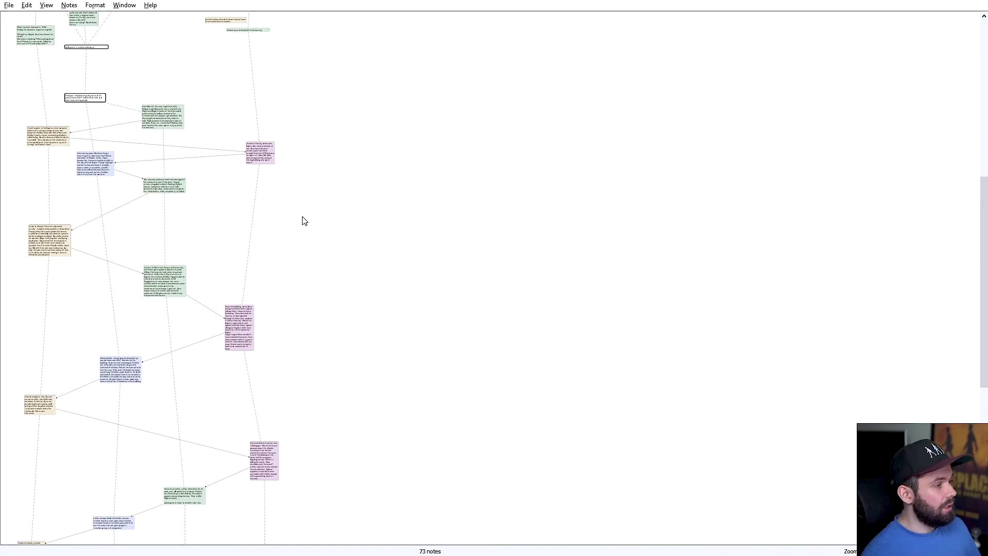
pyautogui.scroll(-5, 304, 221)
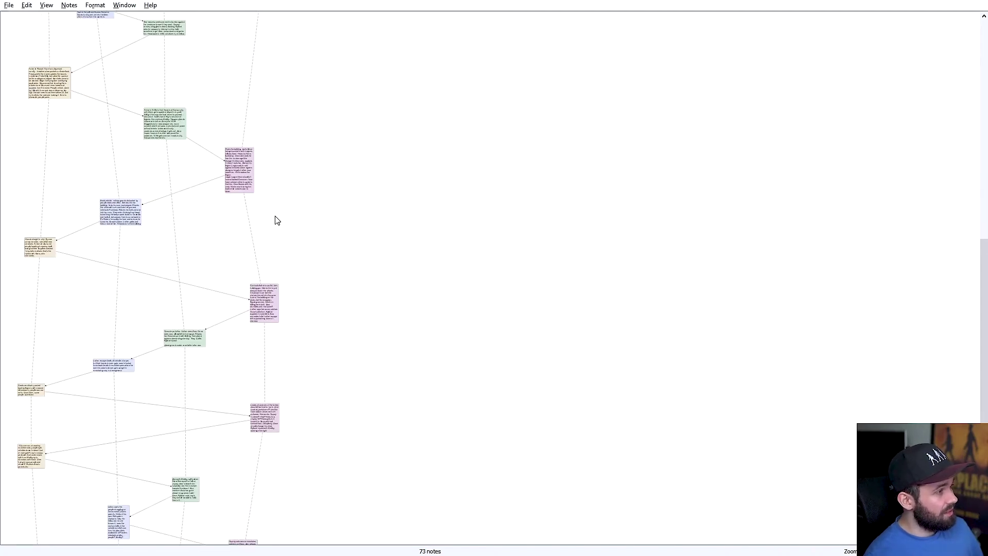
pyautogui.scroll(-7, 277, 221)
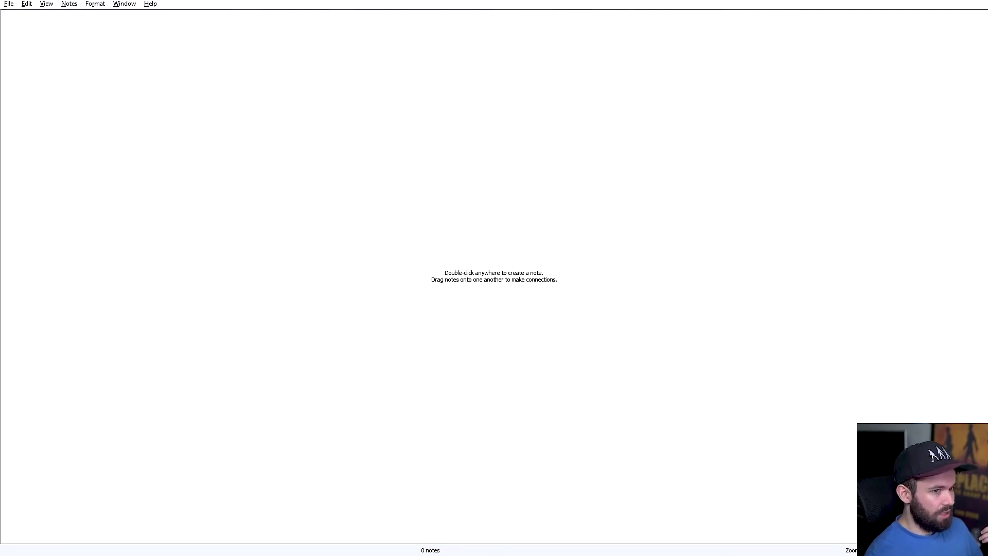
# - Create a note on the blank board reading "Chapter 1" followed by the character's name
pyautogui.scroll(5, 746, 448)
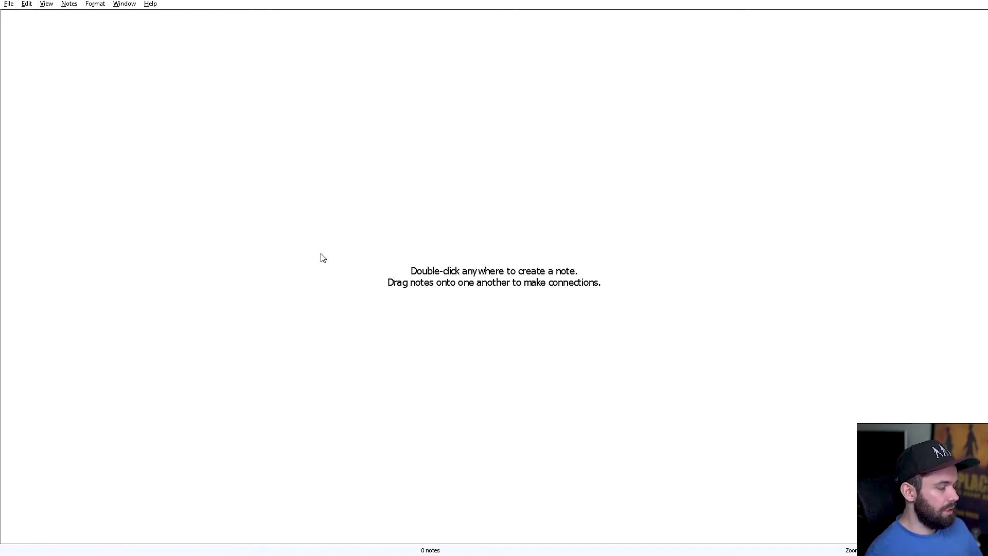
pyautogui.doubleClick(389, 261)
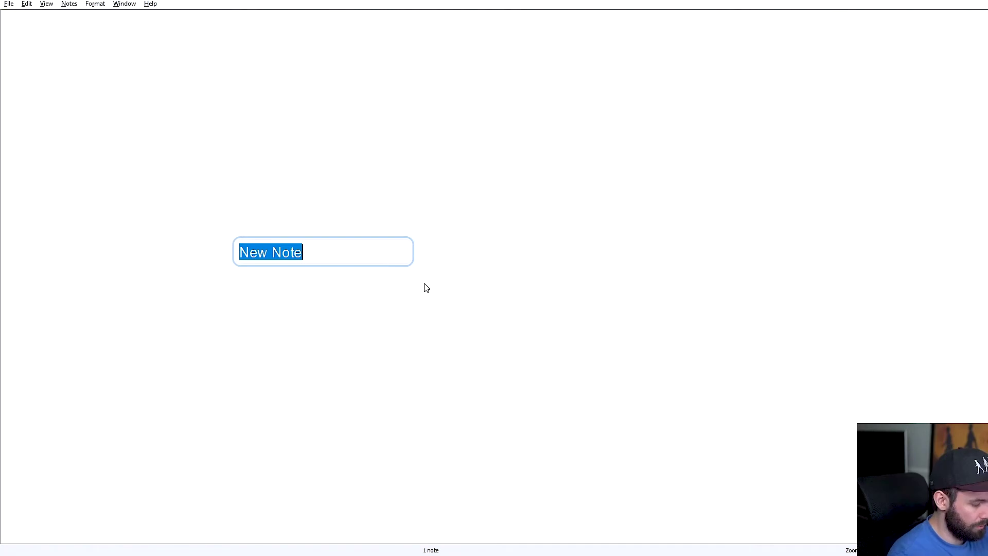
pyautogui.write('Chapter 1 ')
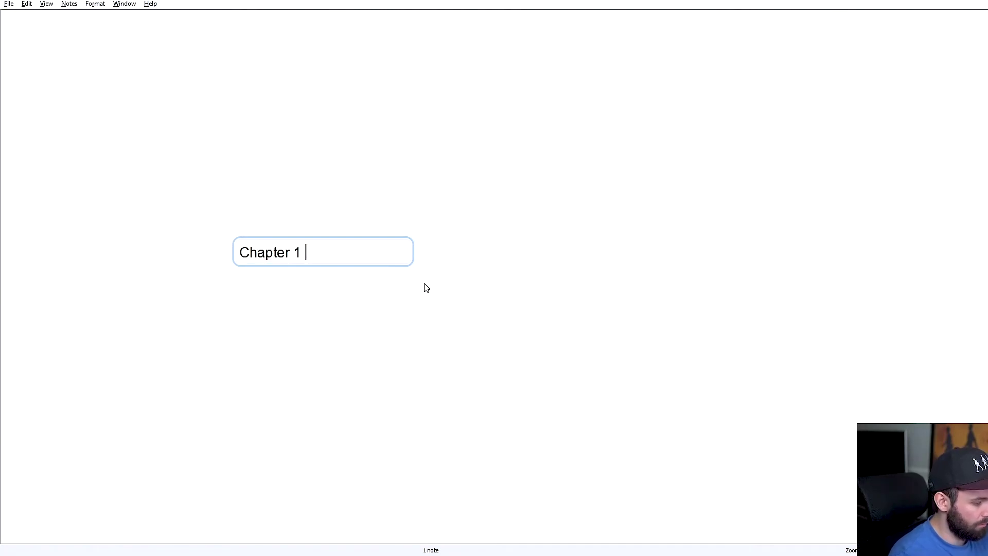
pyautogui.write('Shelby')
pyautogui.press('Escape')
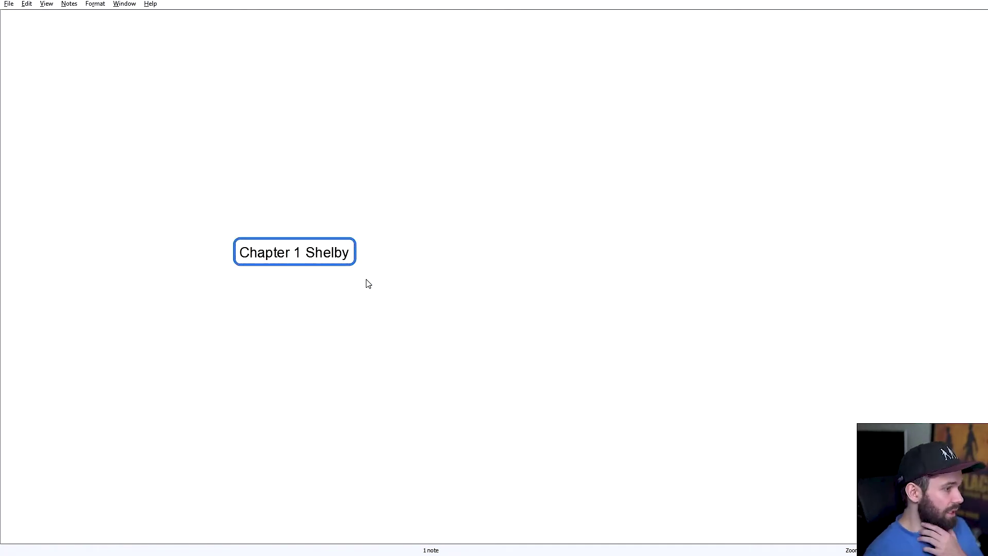
# - Apply the Green Bubble note style to the Chapter 1 note
pyautogui.rightClick(366, 279)
pyautogui.moveTo(422, 214)
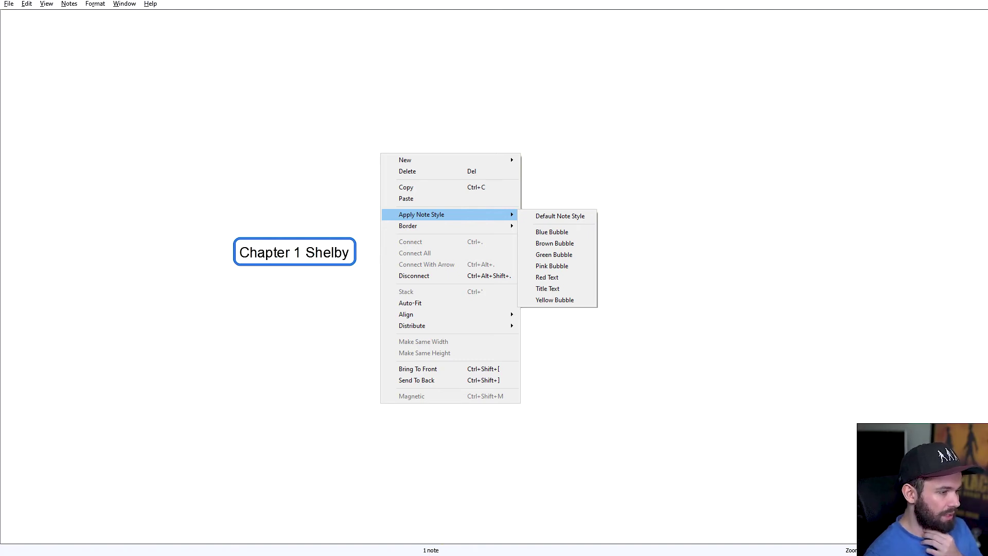
pyautogui.click(553, 254)
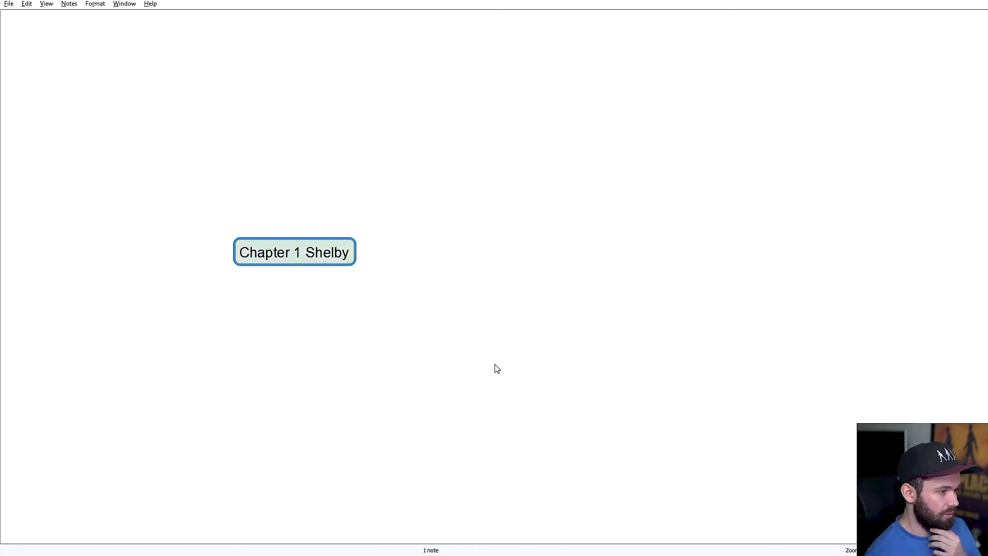
# - Change the Chapter 1 note's border to the Cloud shape and make the border thicker
pyautogui.rightClick(417, 333)
pyautogui.moveTo(420, 313)
pyautogui.click(555, 422)
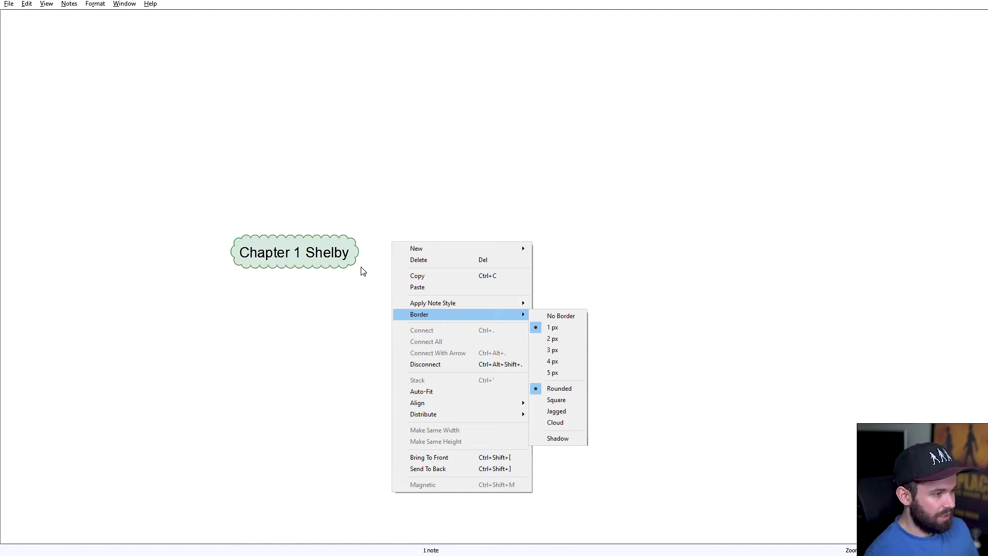
pyautogui.click(401, 321)
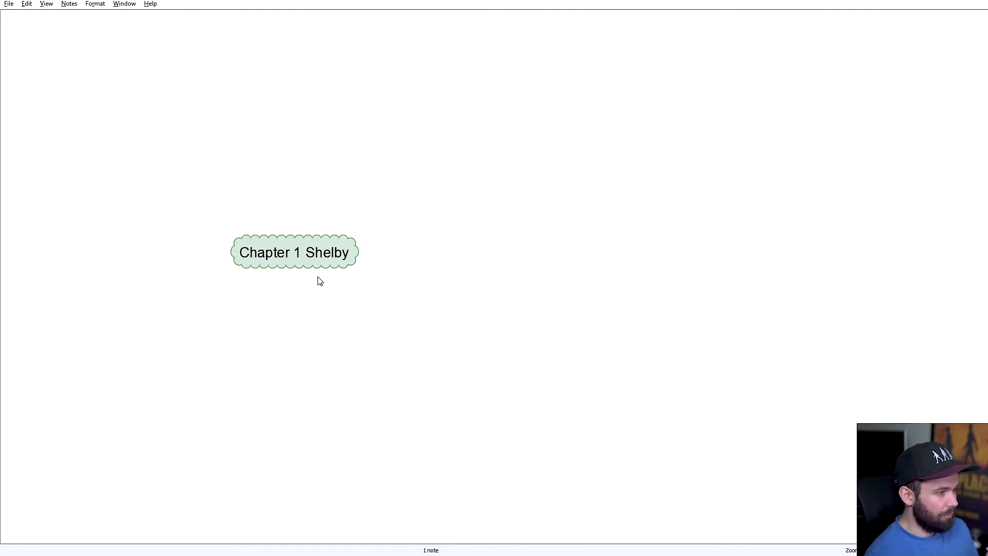
pyautogui.click(300, 260)
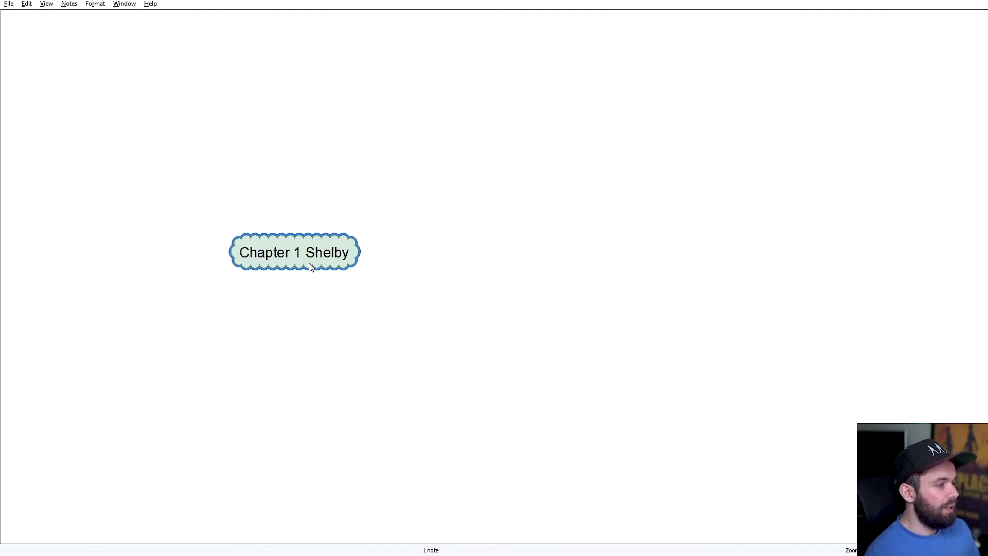
pyautogui.click(470, 401)
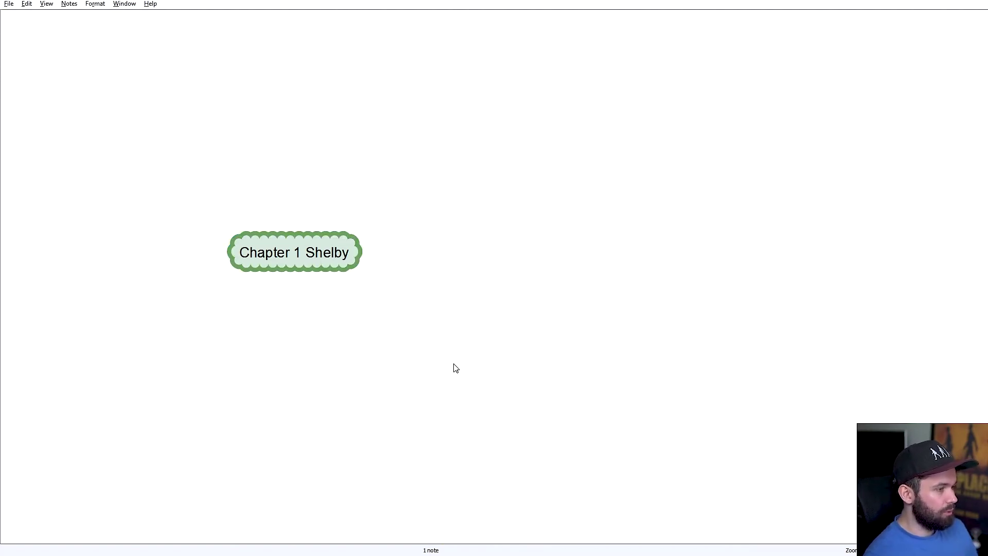
# - Reposition the Chapter 1 note, paste a copy of it, link the two with a dashed line, and place the copy diagonally below the original
pyautogui.moveTo(329, 254); pyautogui.dragTo(304, 212)
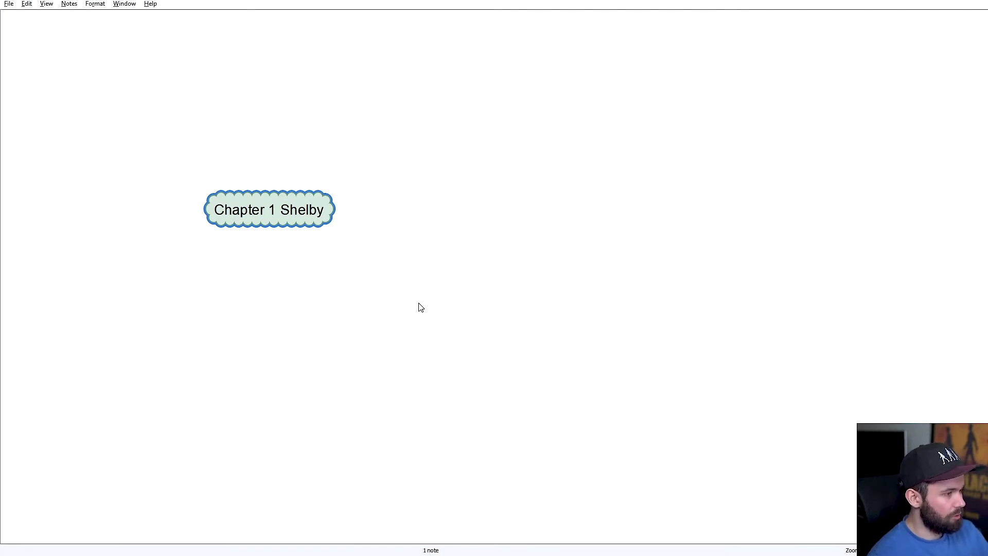
pyautogui.hotkey('ctrl', 'v')
pyautogui.moveTo(486, 285); pyautogui.dragTo(277, 213)
pyautogui.moveTo(304, 313); pyautogui.dragTo(477, 306)
pyautogui.click(388, 369)
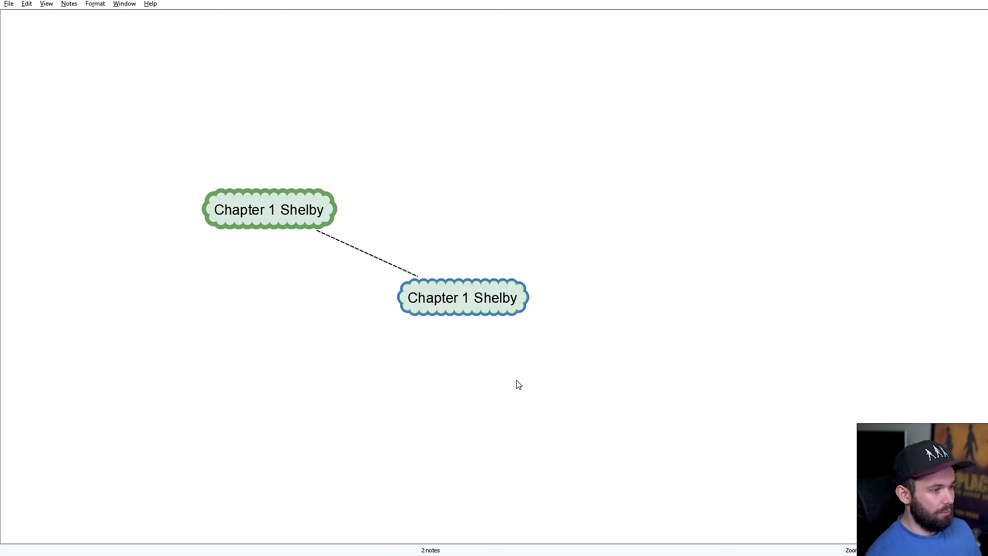
# - Turn the dashed connection into an arrow pointing from the upper Chapter 1 note to the lower copy
pyautogui.click(302, 225)
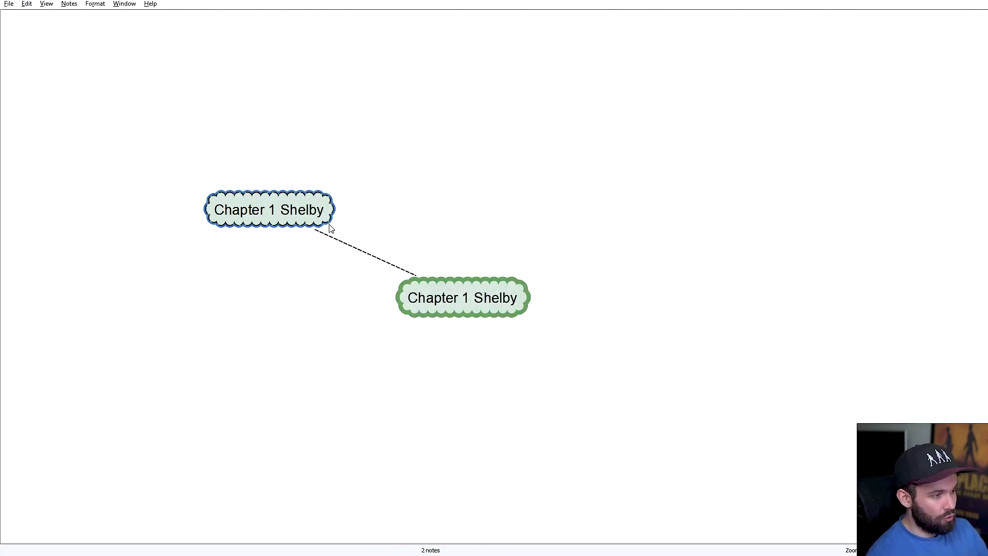
pyautogui.moveTo(276, 212); pyautogui.dragTo(465, 302)
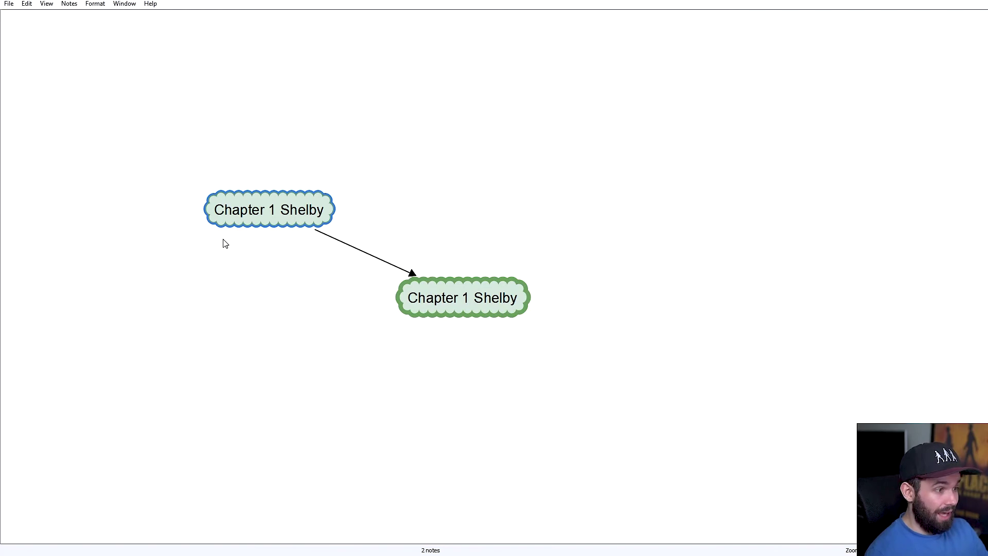
pyautogui.click(409, 278)
pyautogui.click(296, 208)
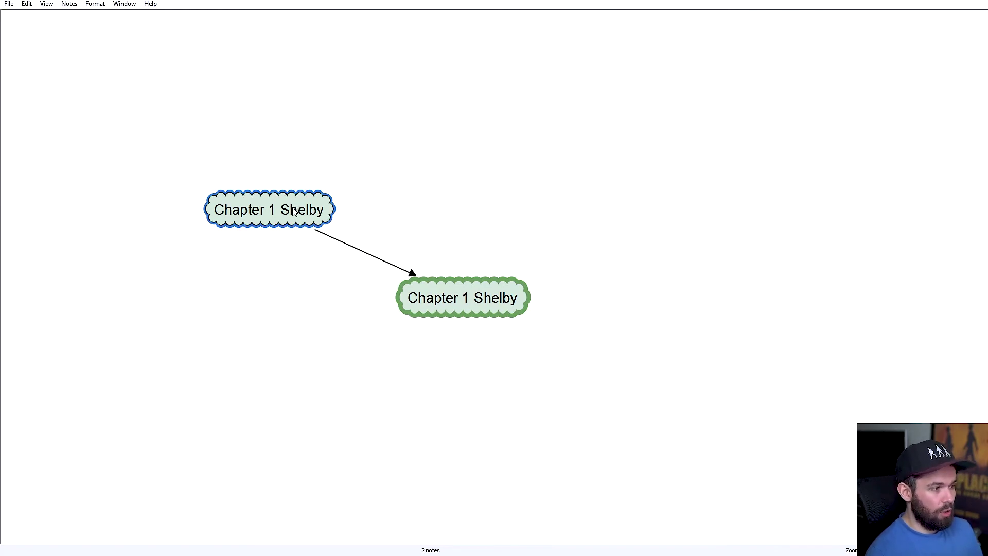
pyautogui.click(398, 234)
pyautogui.click(477, 303)
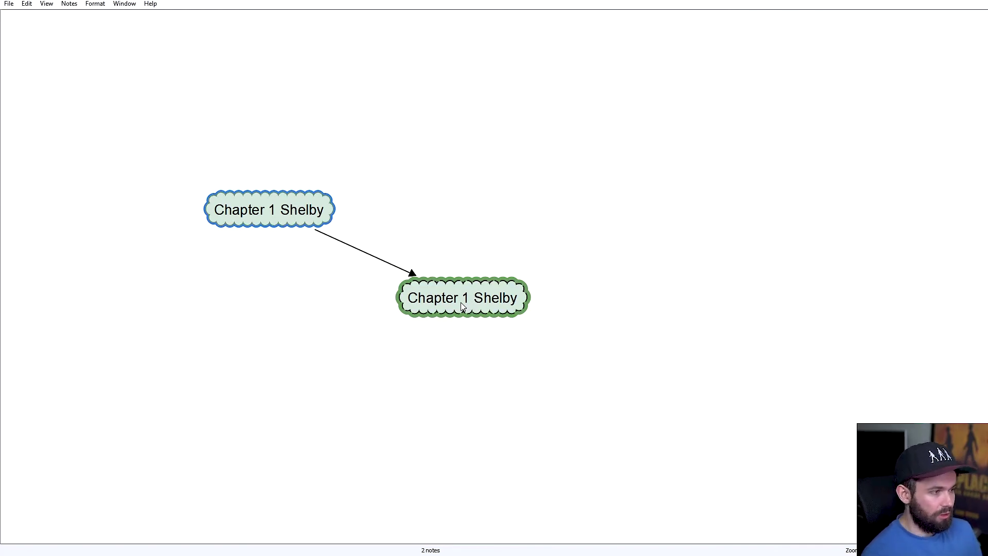
pyautogui.click(377, 379)
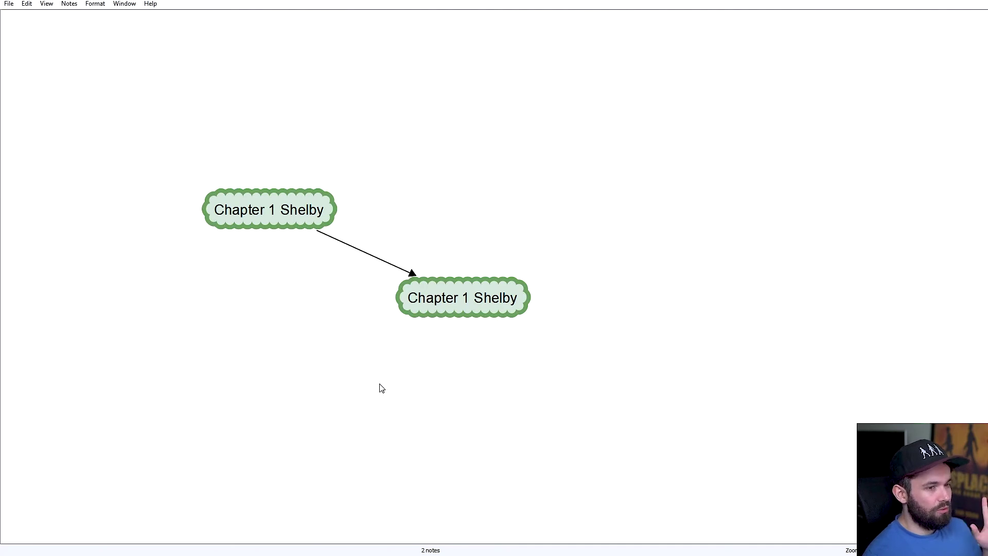